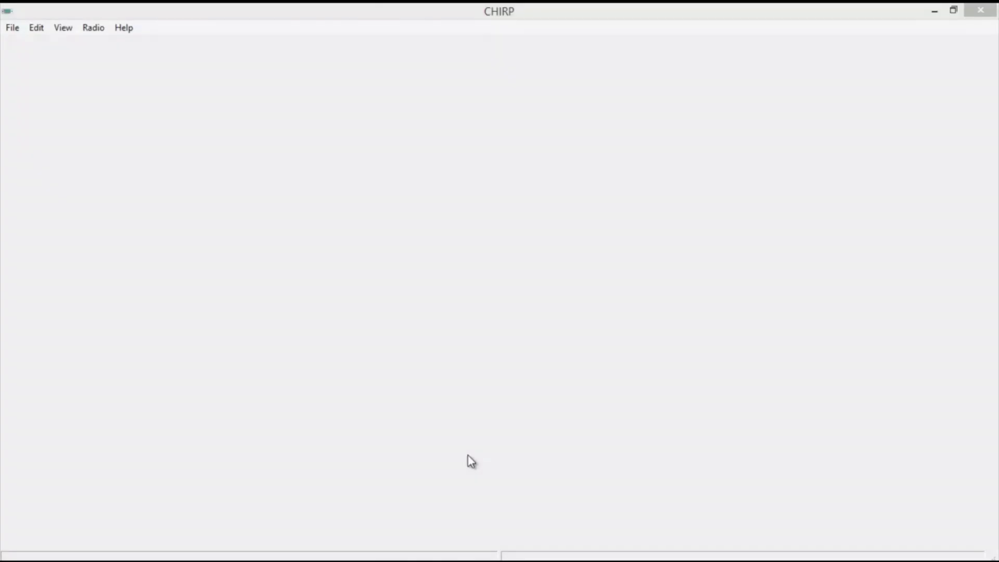
Step: Download the memory image from the Radioddity UV-5RX3 through port COM5
click(92, 30)
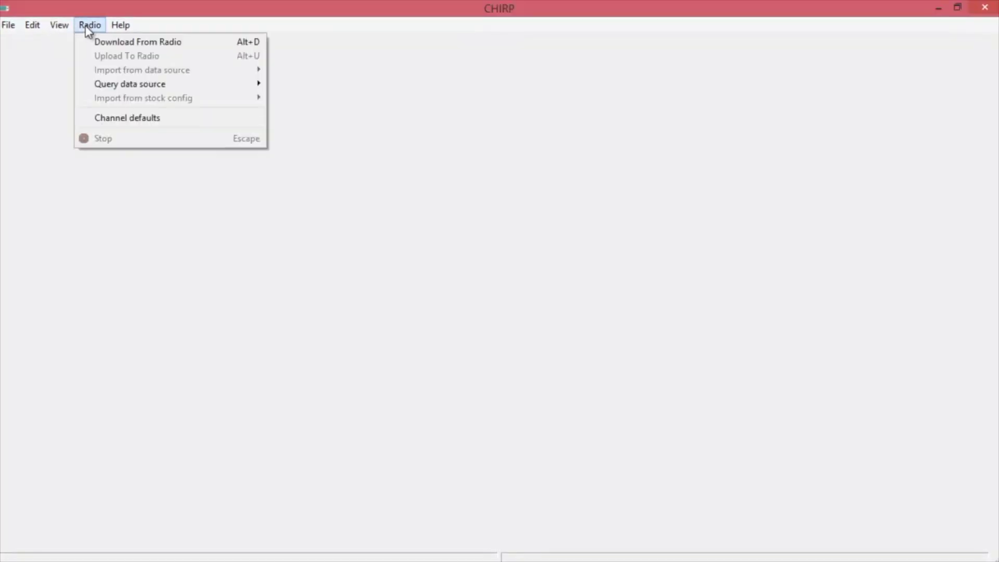
click(107, 43)
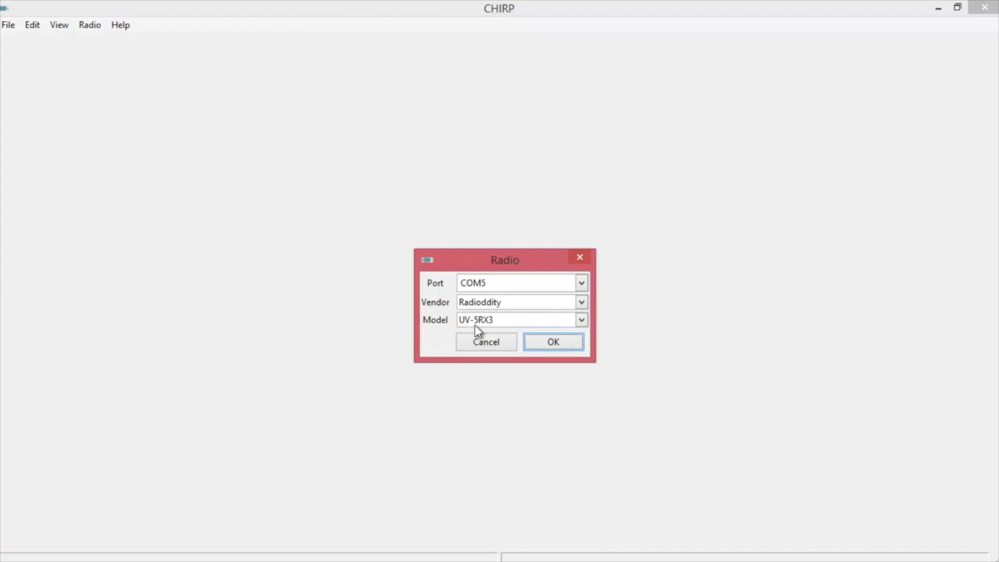
click(565, 345)
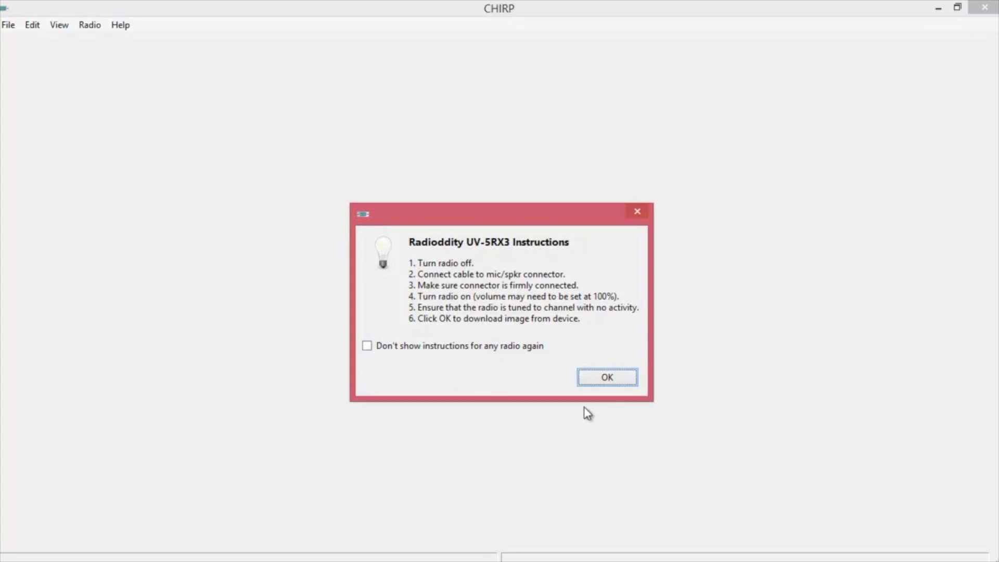
click(598, 376)
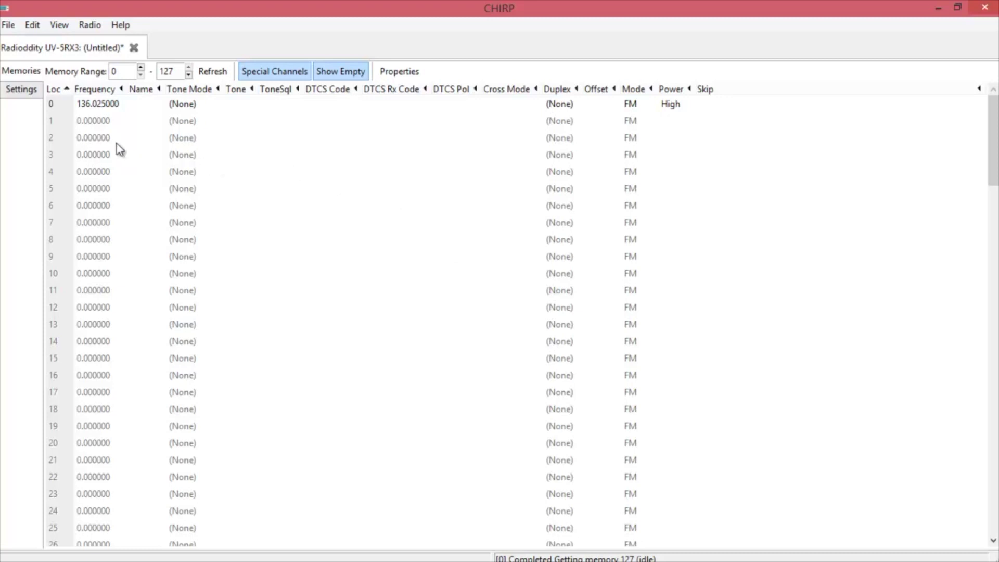
Step: Program memory location 2 with frequency 146.520 and the name NAT CAL
click(86, 138)
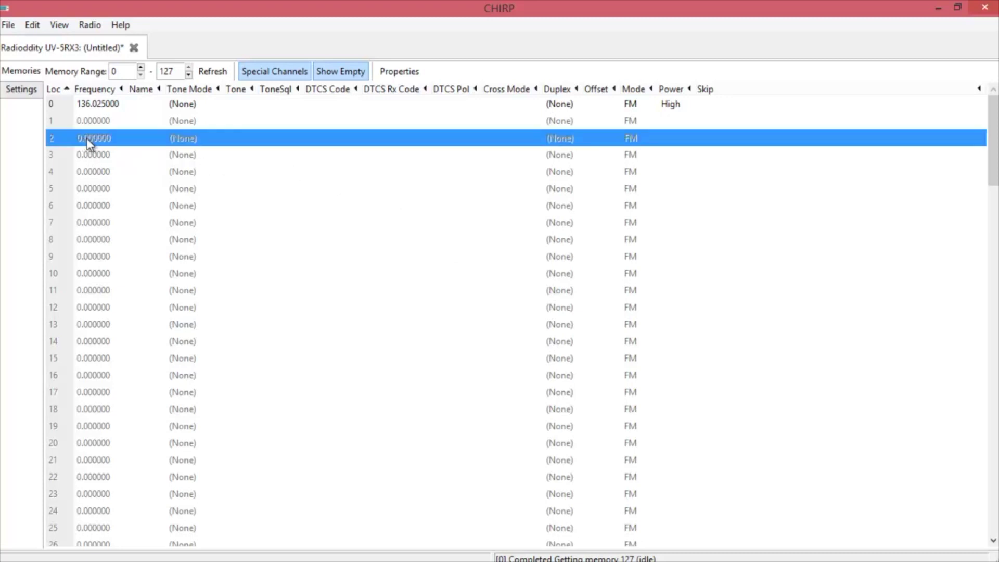
click(86, 139)
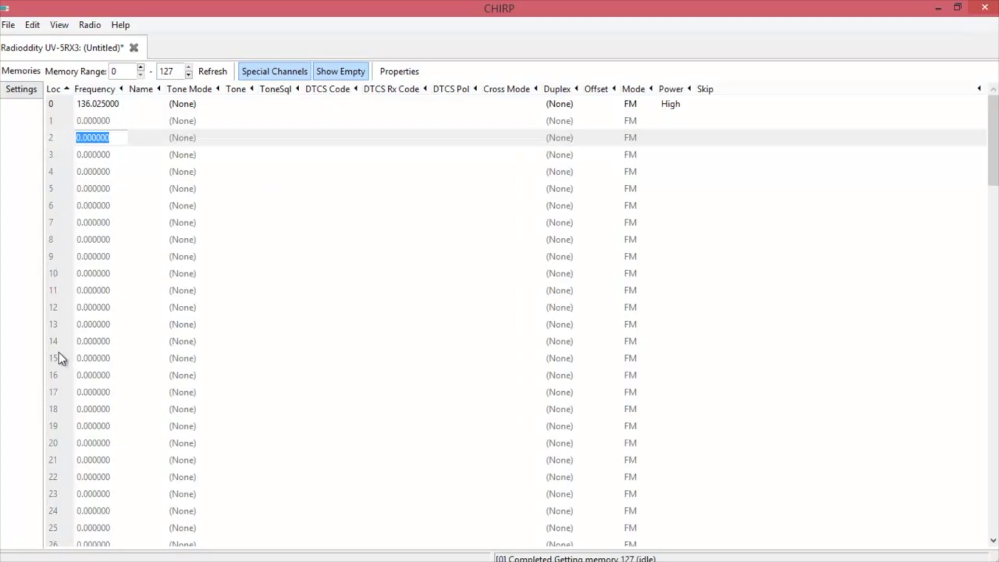
scroll(62, 251, down, 17)
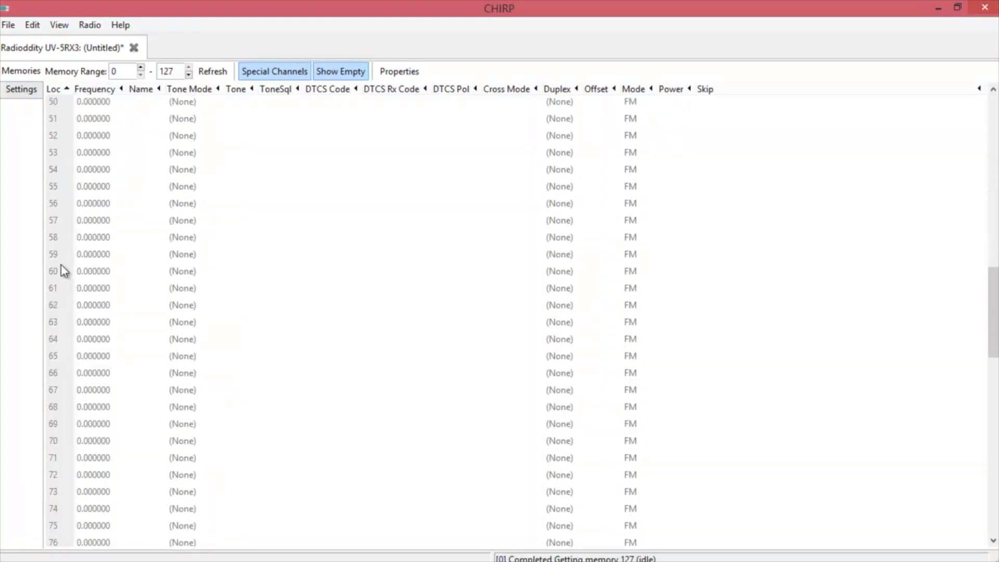
scroll(62, 271, up, 16)
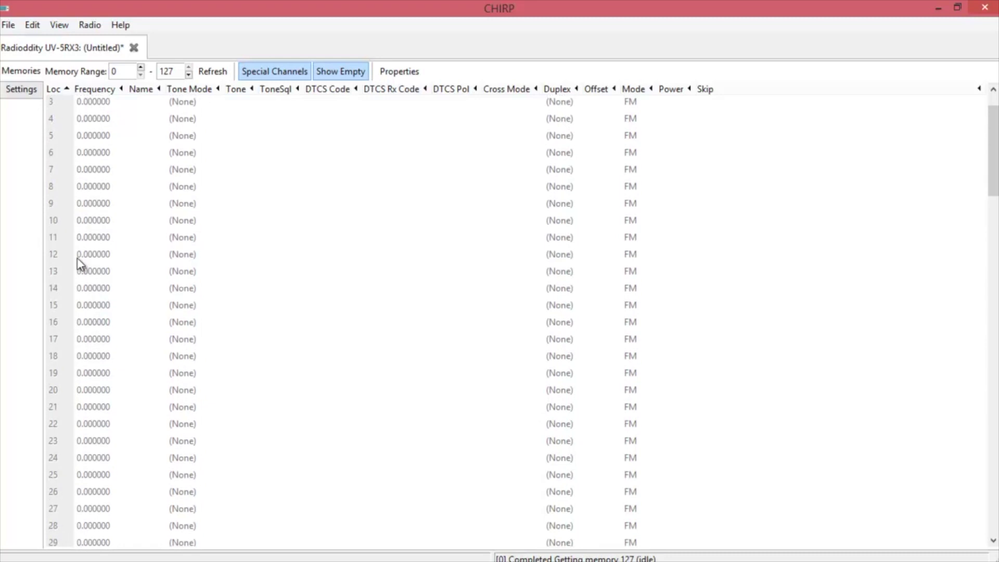
scroll(79, 263, up, 1)
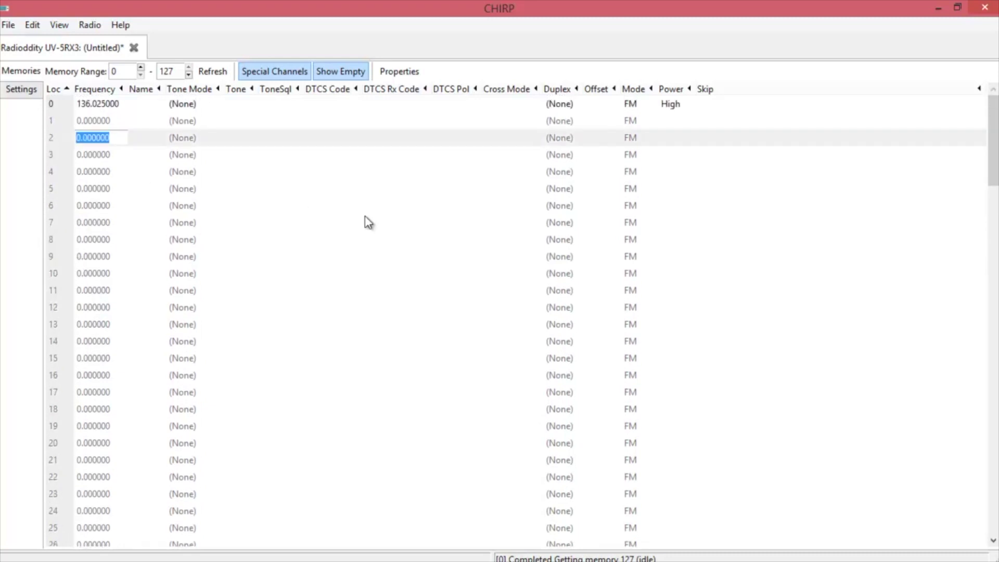
text(146.520)
click(176, 140)
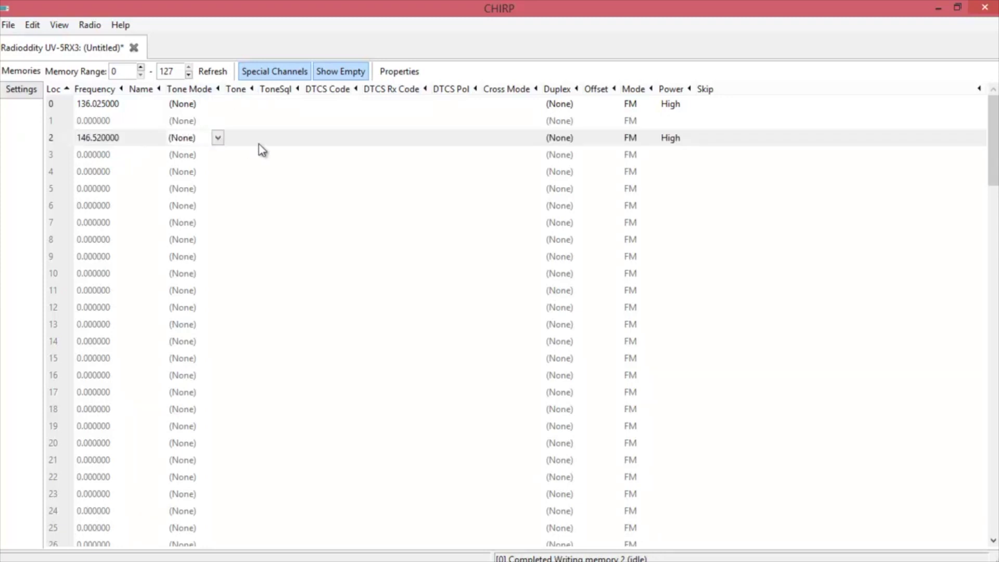
click(133, 137)
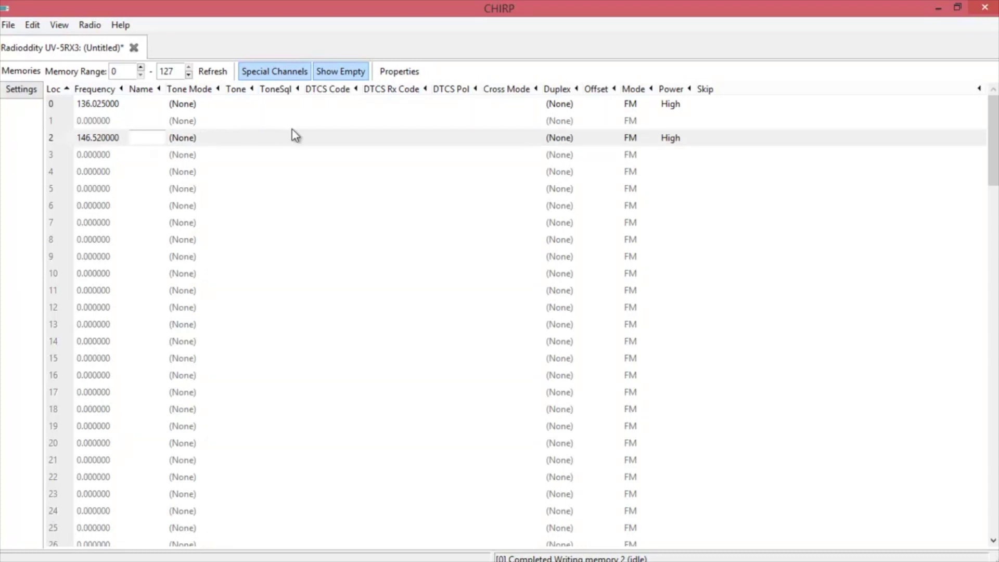
text(Nat Call)
Step: Program memory location 15 with frequency 145.220 and the name CLARA
click(91, 362)
click(90, 359)
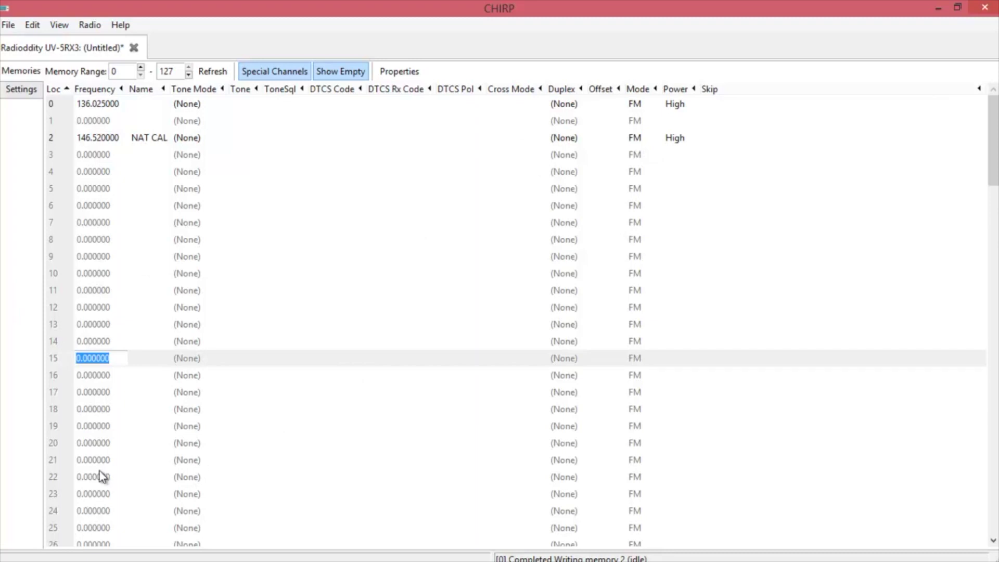
text(145.220)
click(145, 360)
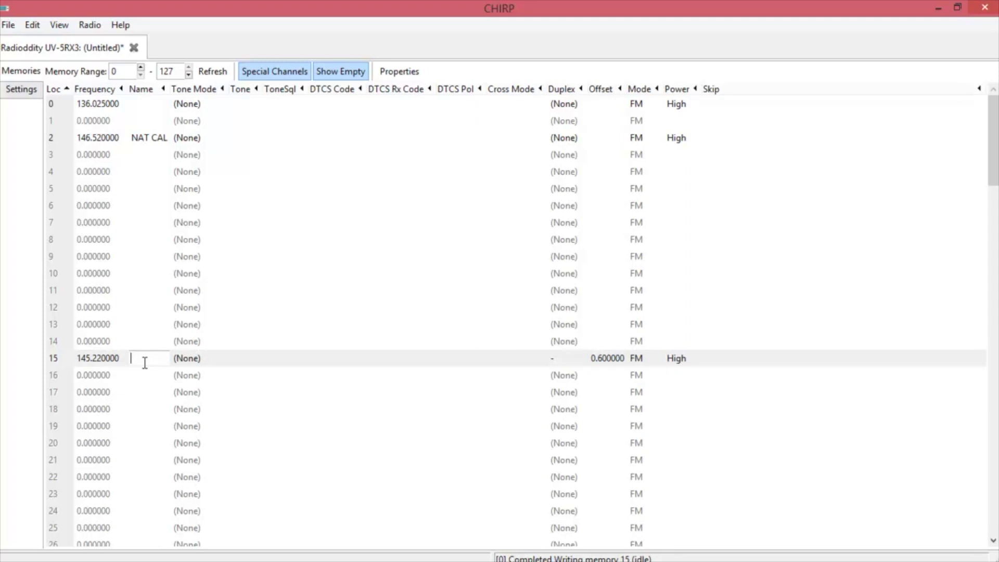
text(CLra)
key(BackSpace)
key(BackSpace)
key(BackSpace)
text(lara)
Step: Set the CLARA channel's tone mode to Tone and its tone to 103.5
click(193, 358)
click(222, 359)
click(200, 392)
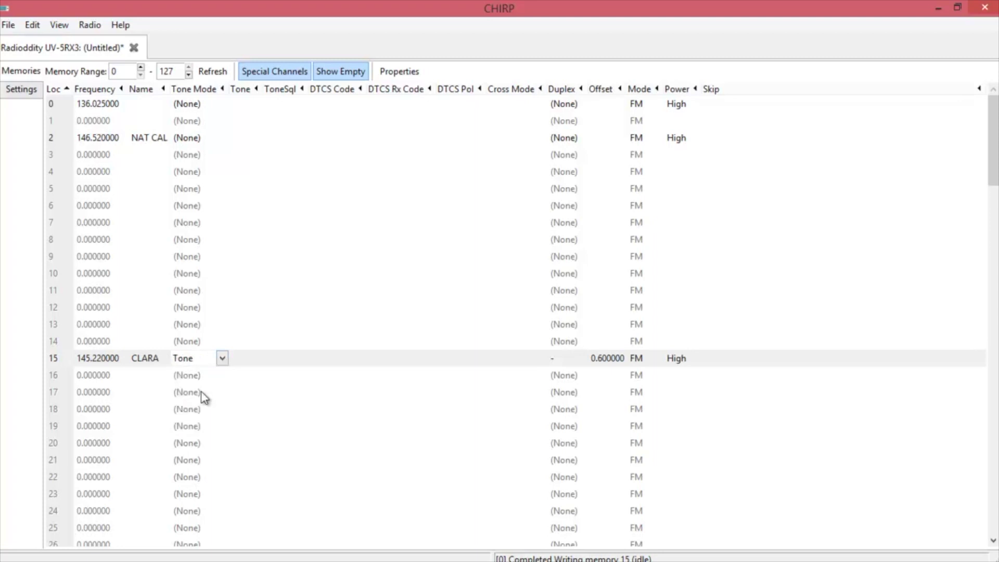
click(239, 362)
click(257, 358)
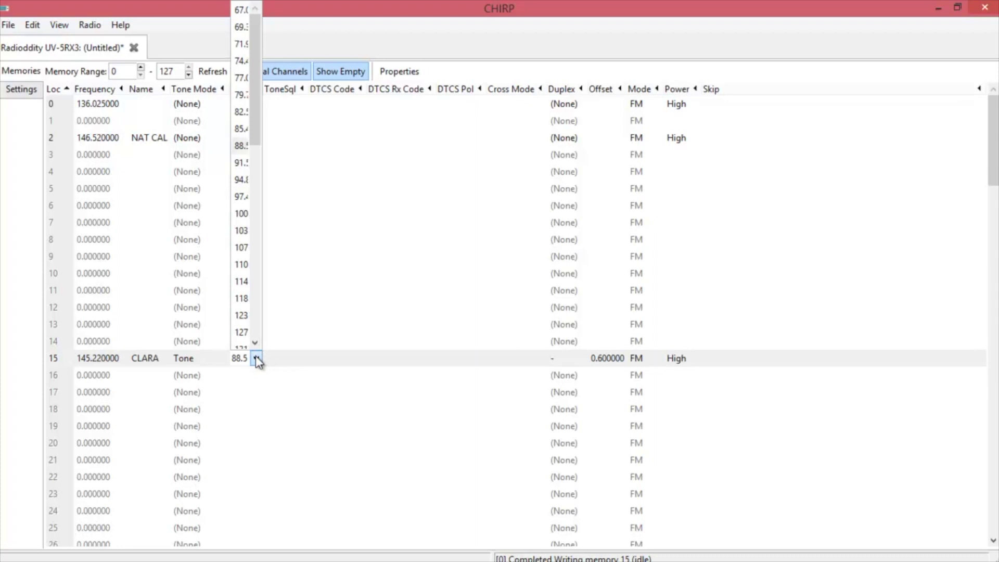
click(240, 230)
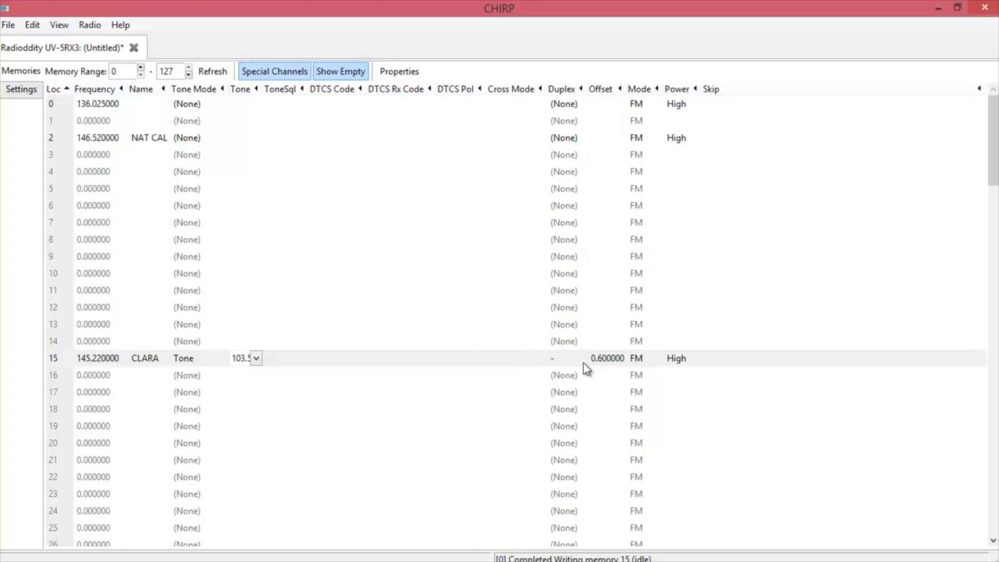
Step: Review the available duplex options for the CLARA channel without changing the selection
click(558, 360)
click(558, 360)
click(581, 358)
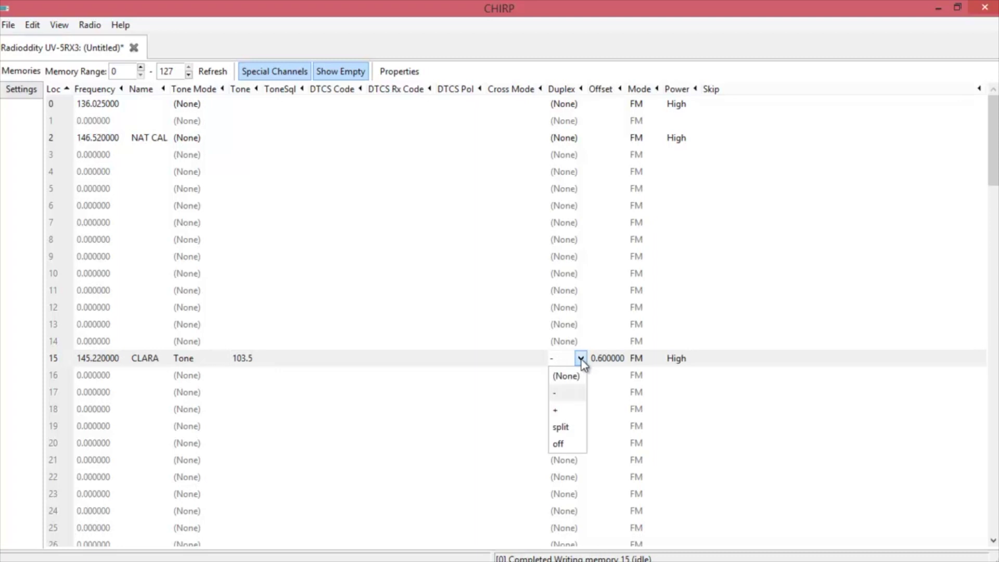
click(581, 359)
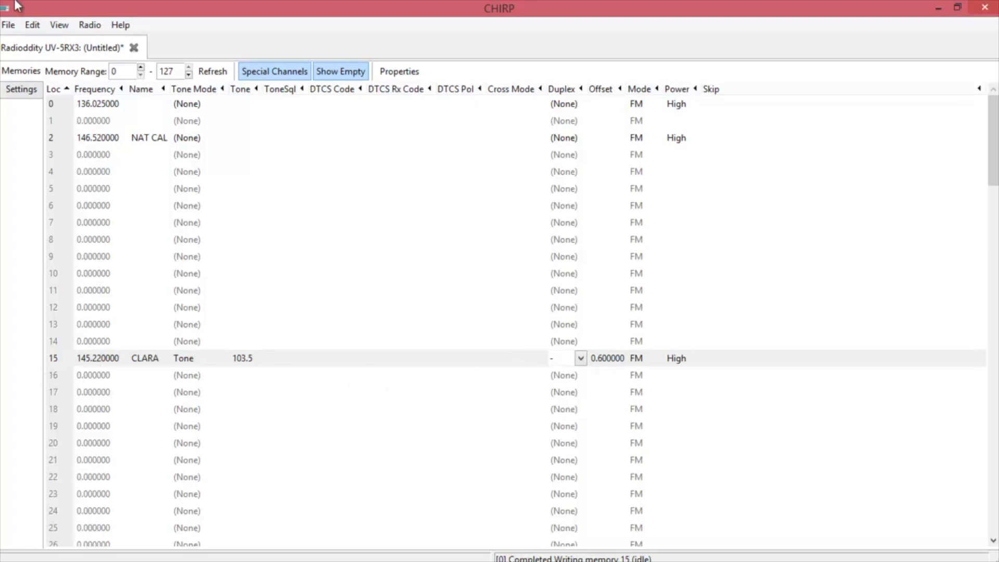
Step: Review the radio's basic, advanced, other and FM preset settings, and return to the memory list
click(19, 94)
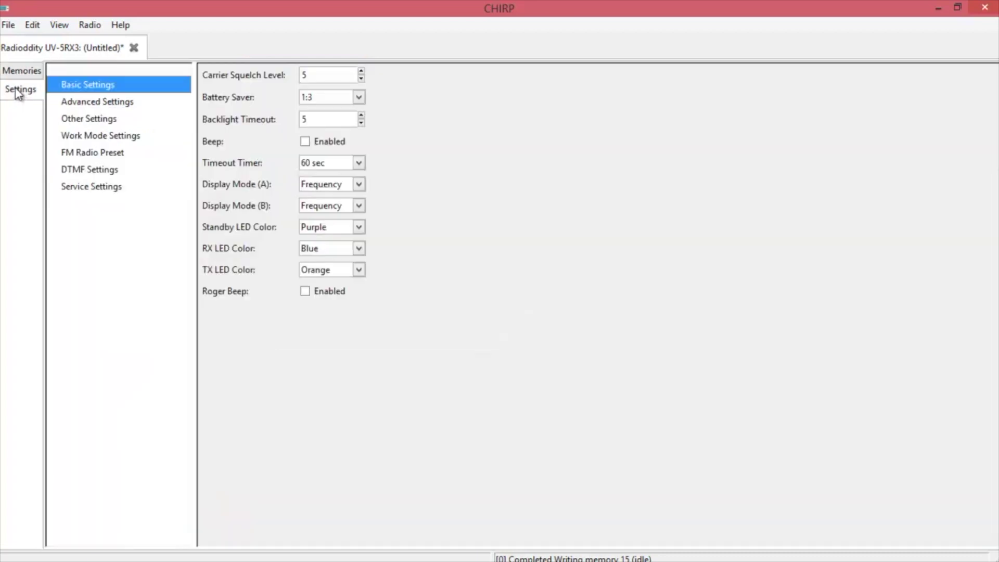
click(96, 102)
click(106, 119)
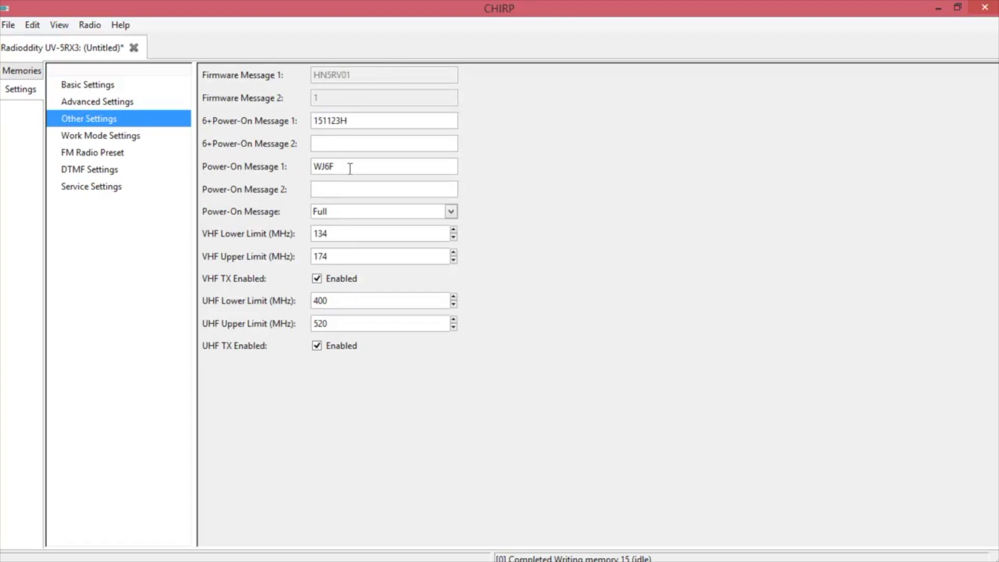
click(96, 153)
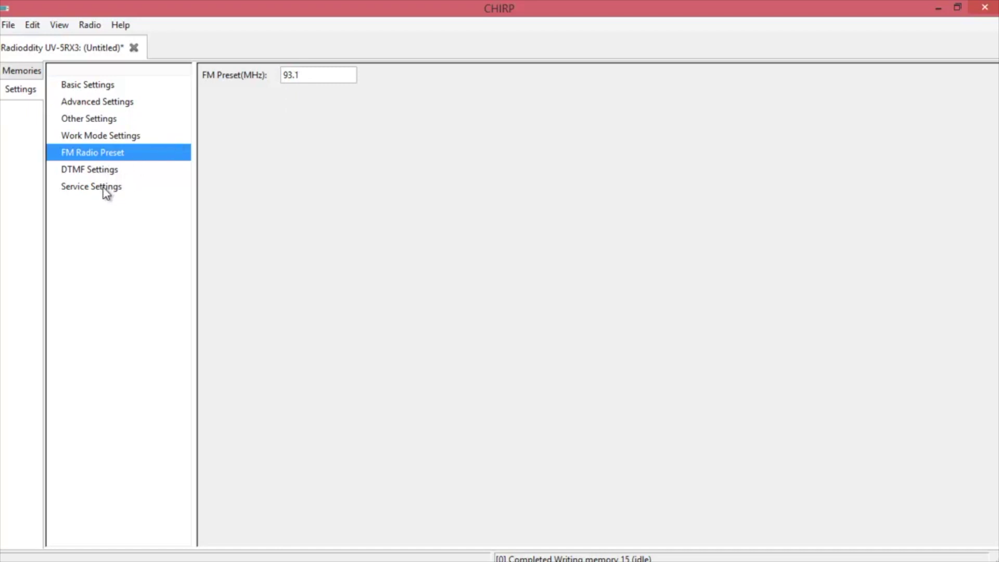
click(20, 71)
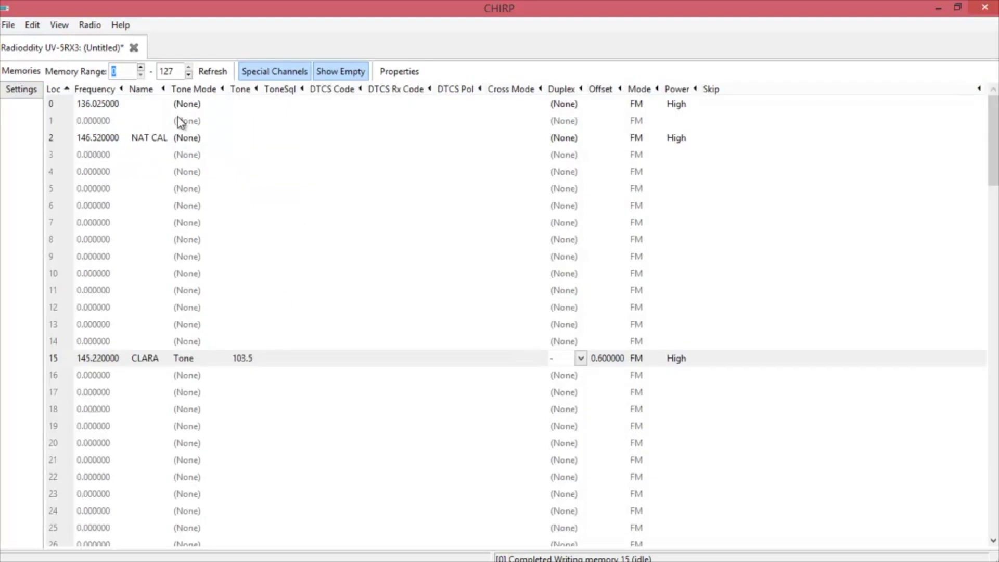
Step: Upload the edited memory image to the UV-5RX3 radio through port COM5
click(91, 26)
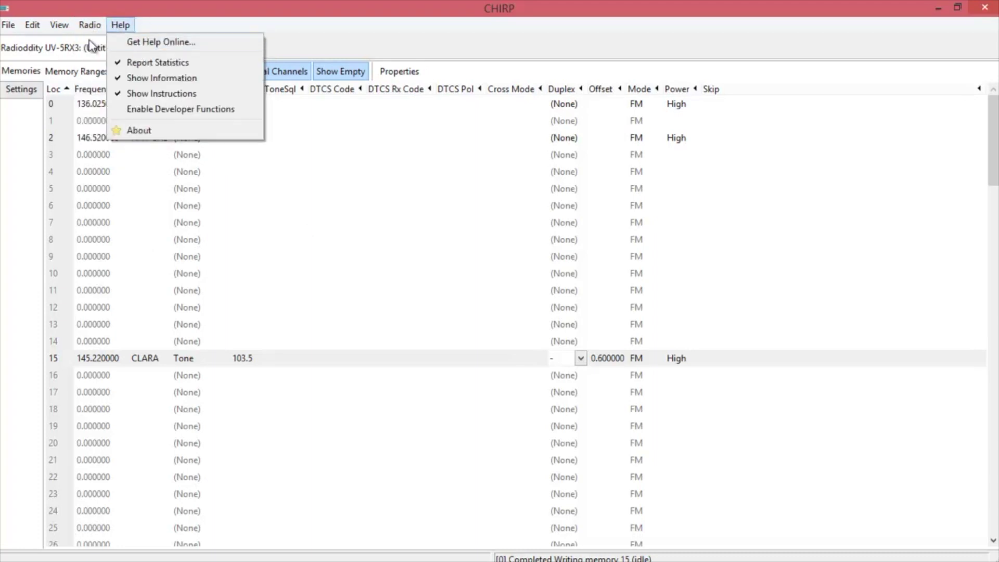
click(98, 58)
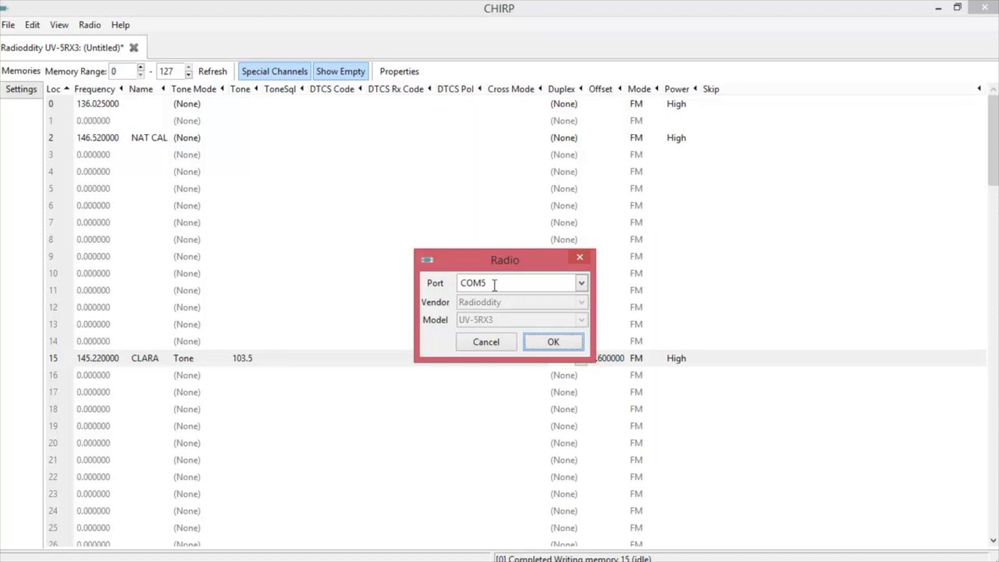
click(557, 341)
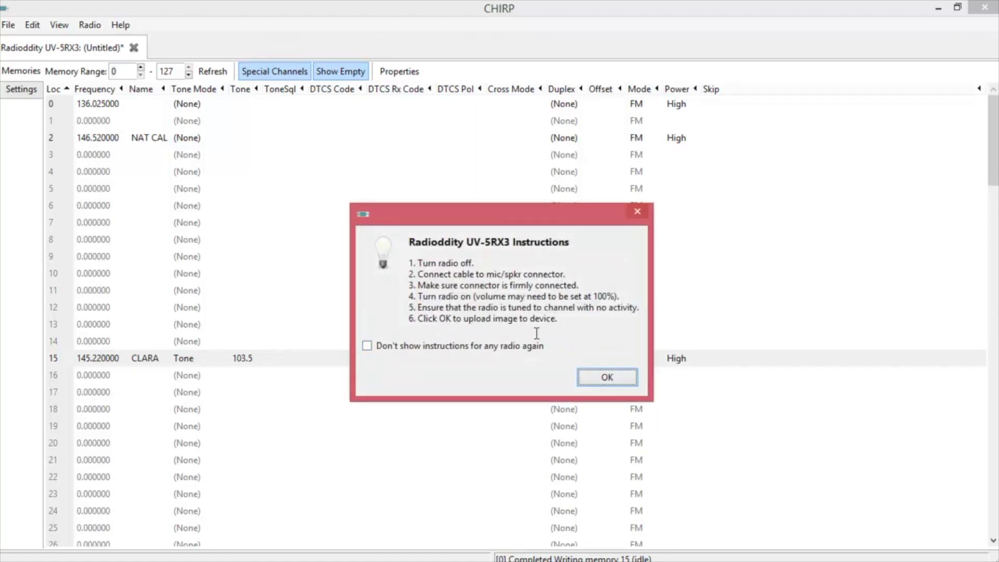
click(605, 377)
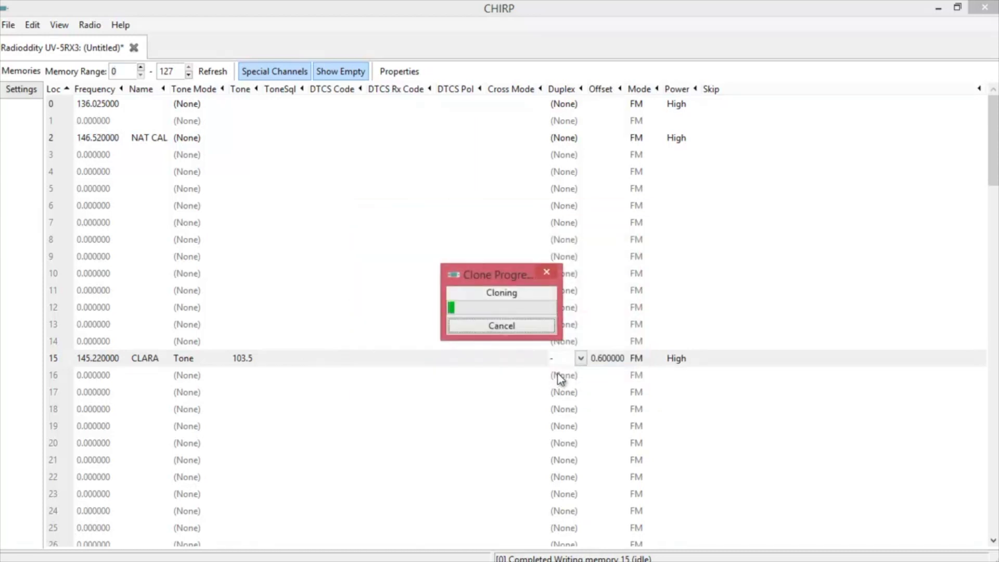